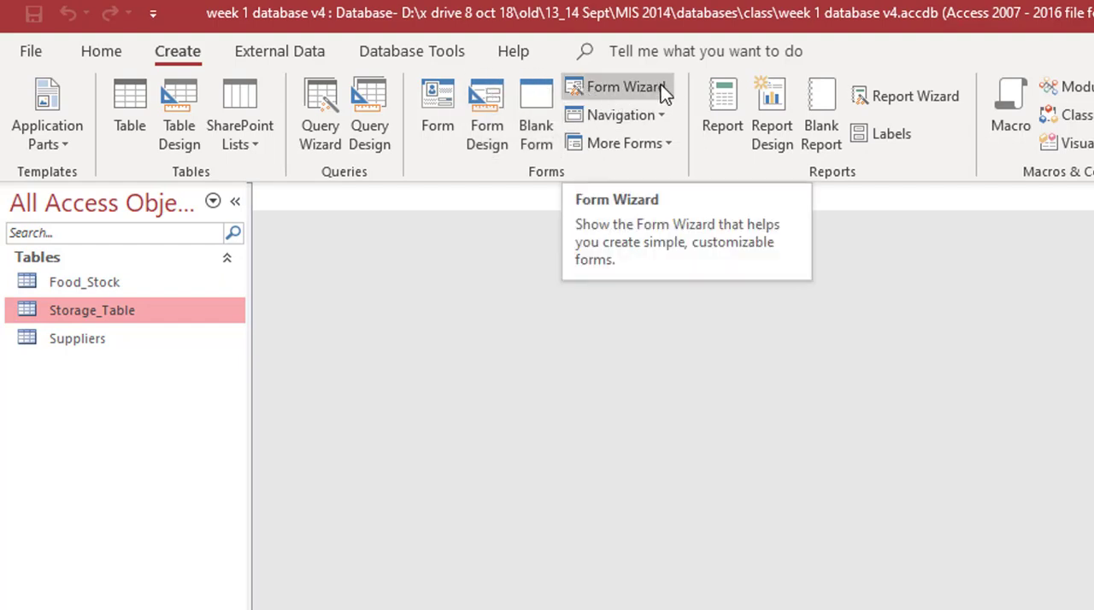
Step: Start a Form Wizard form based on the Food_Stock table and include all of its fields
left_click(605, 86)
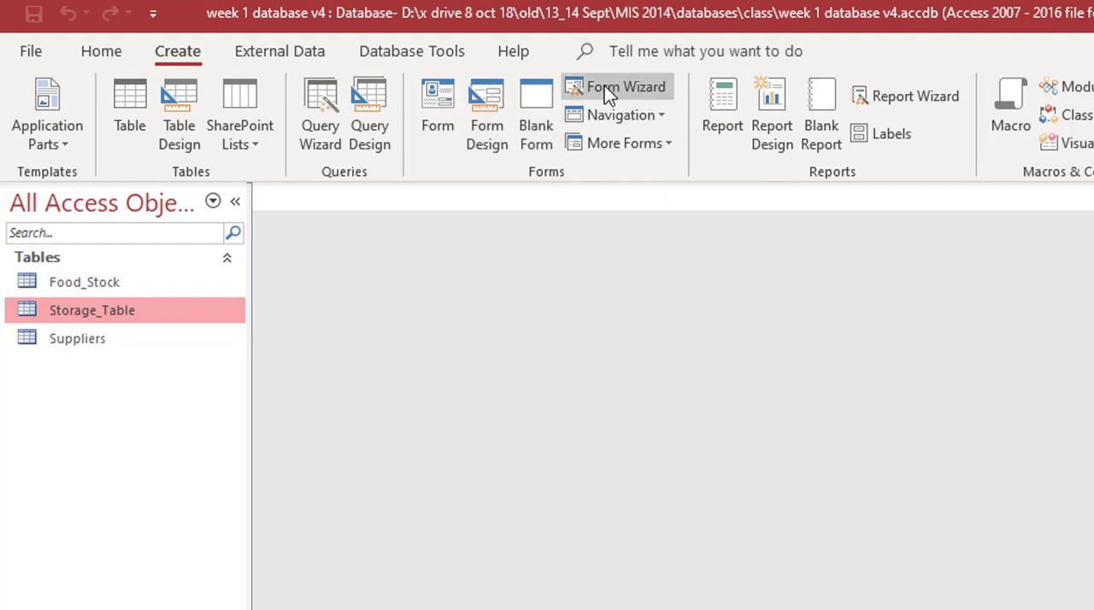
left_click(635, 88)
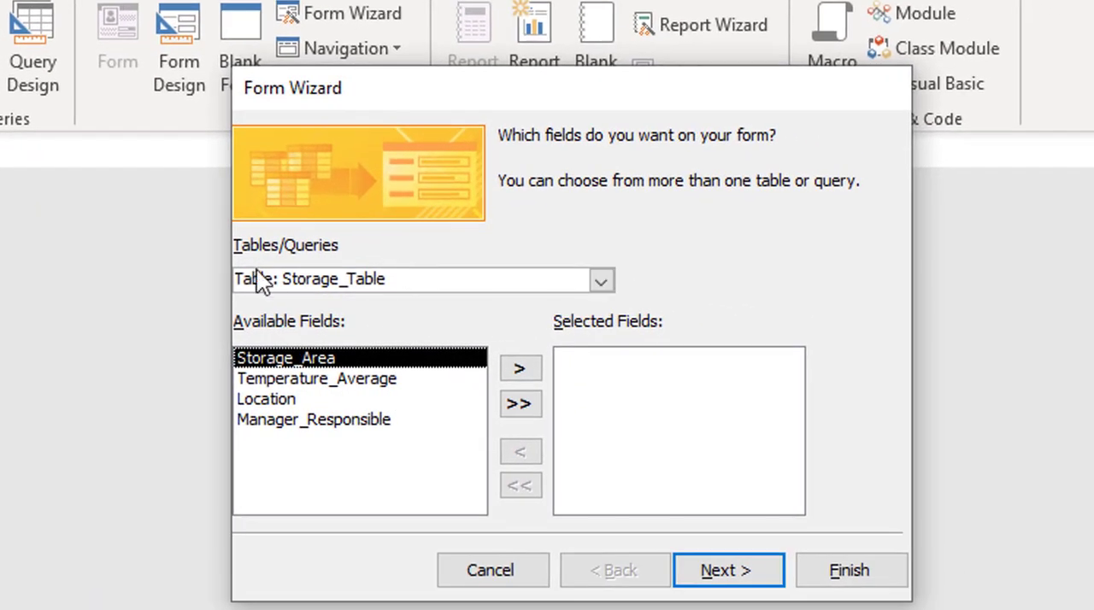
left_click(602, 282)
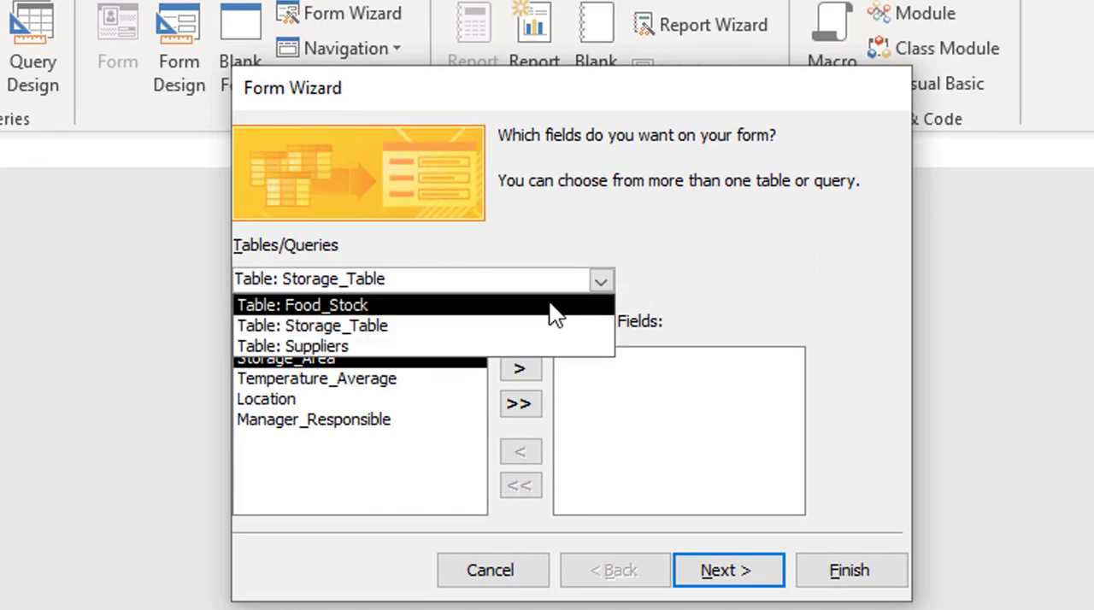
left_click(554, 314)
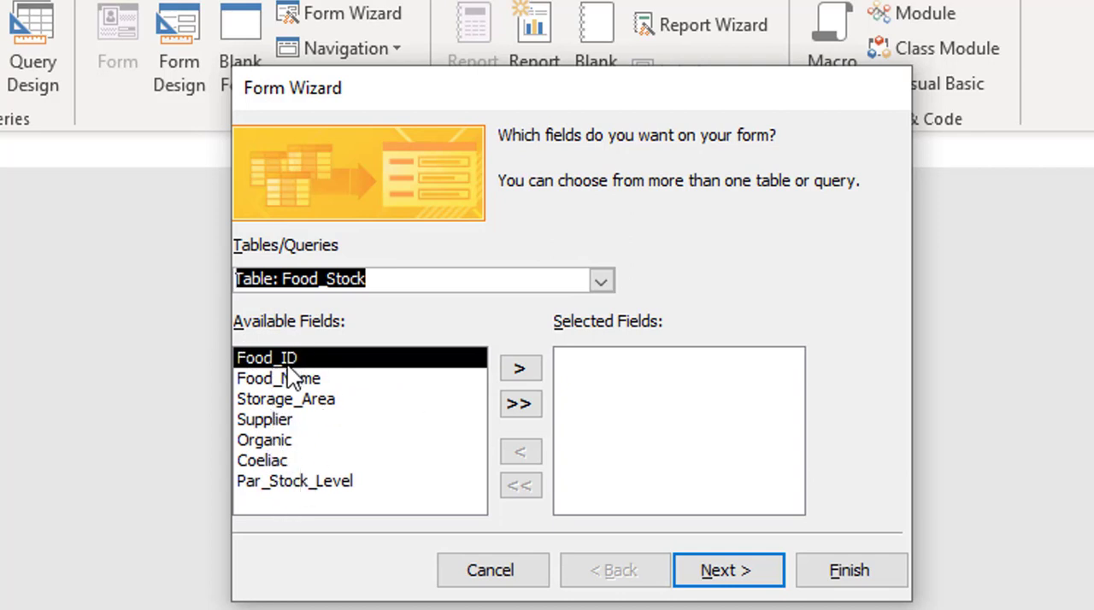
left_click(518, 369)
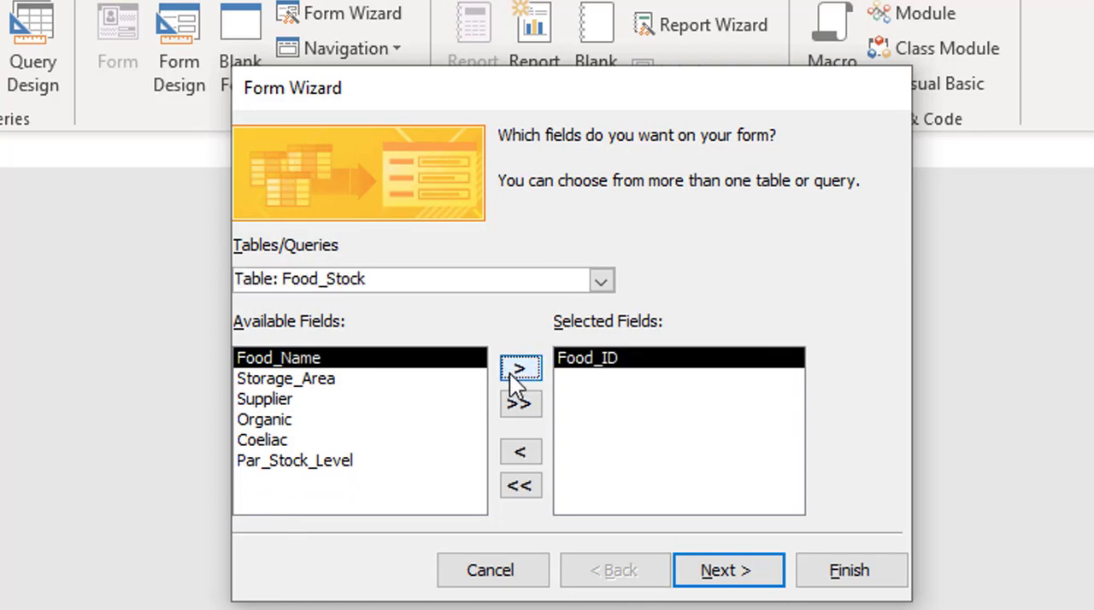
left_click(518, 368)
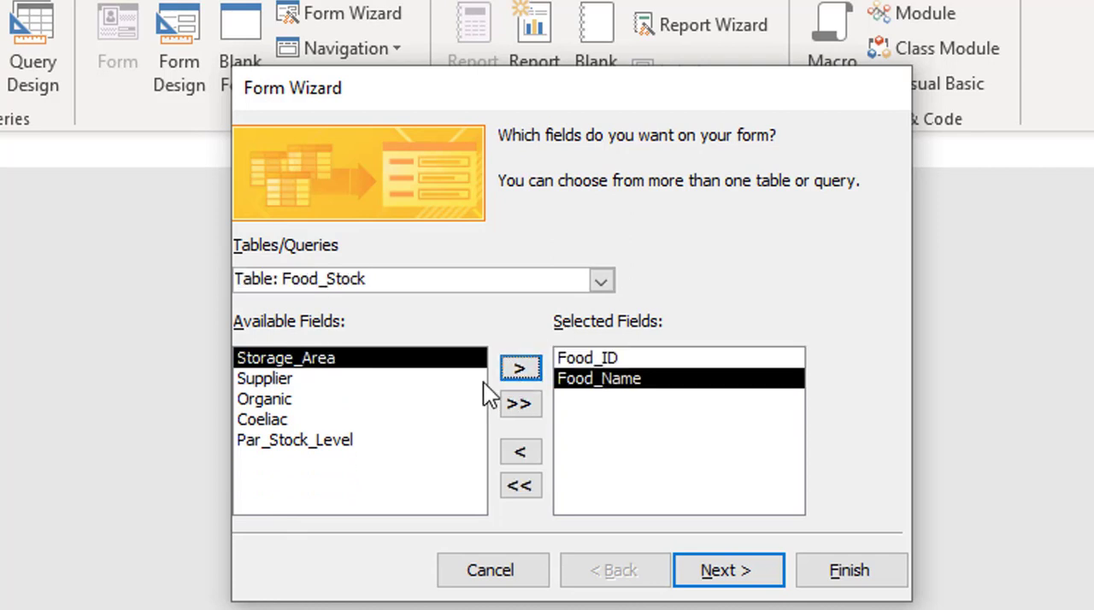
left_click(529, 406)
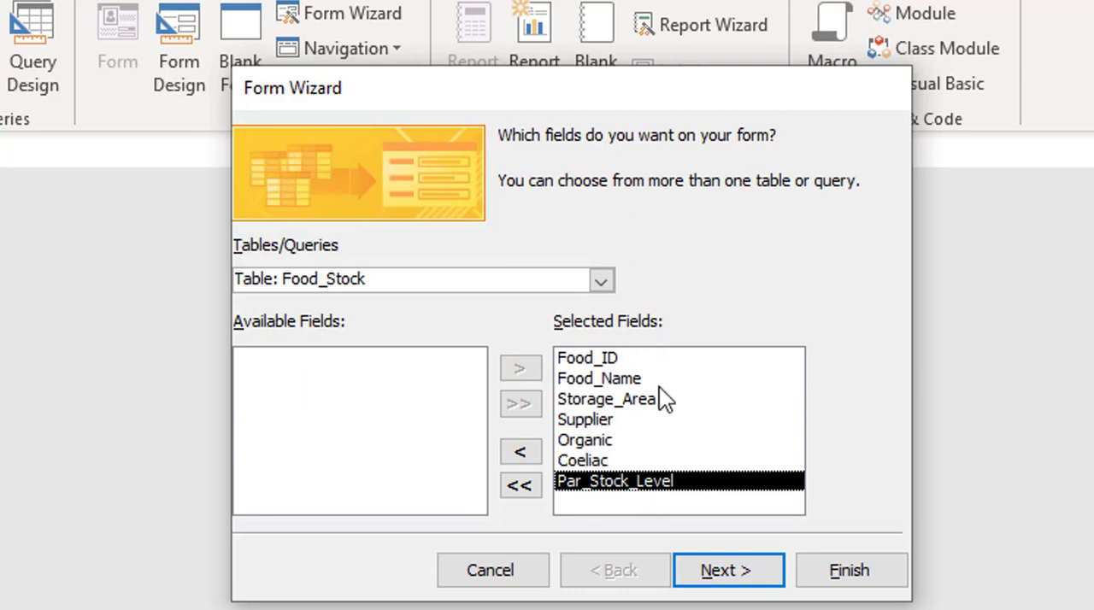
left_click(734, 574)
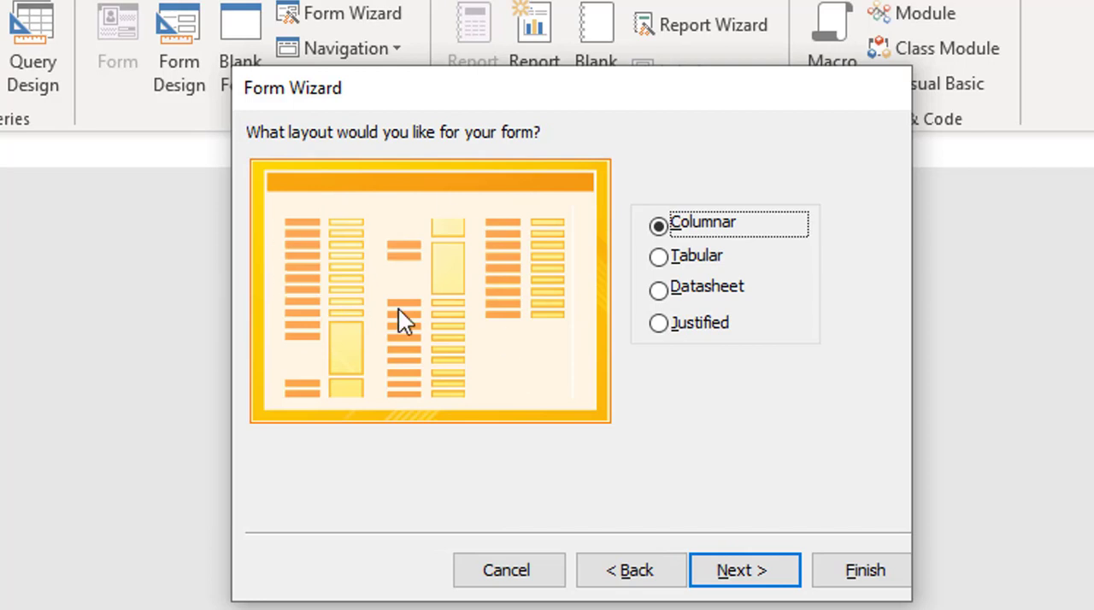
Step: Preview the Tabular and Datasheet layouts and settle on the Columnar layout for the form
left_click(666, 258)
left_click(668, 286)
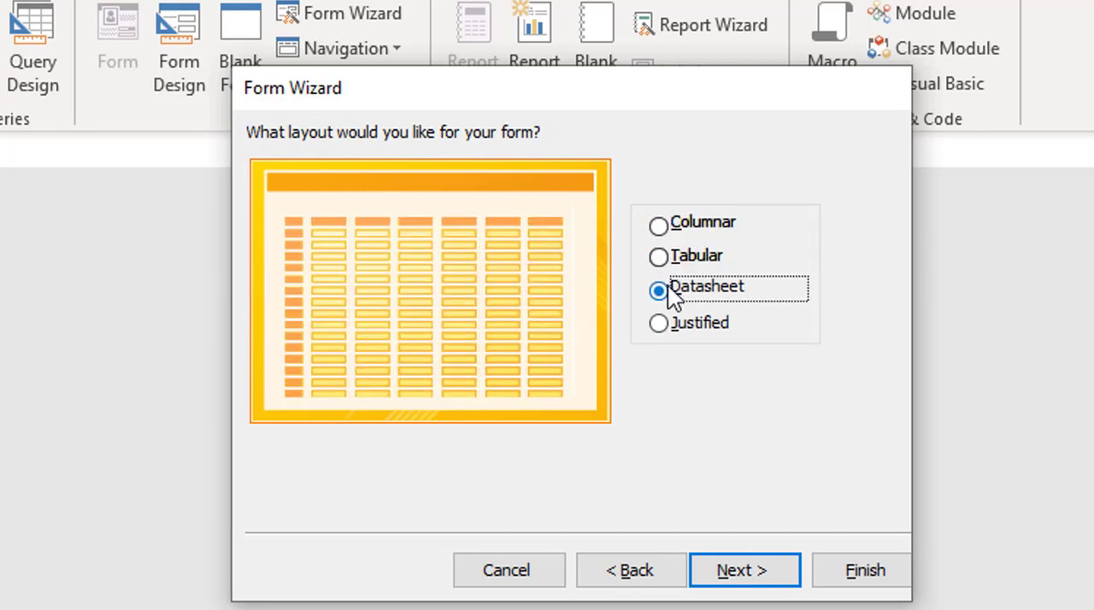
left_click(662, 224)
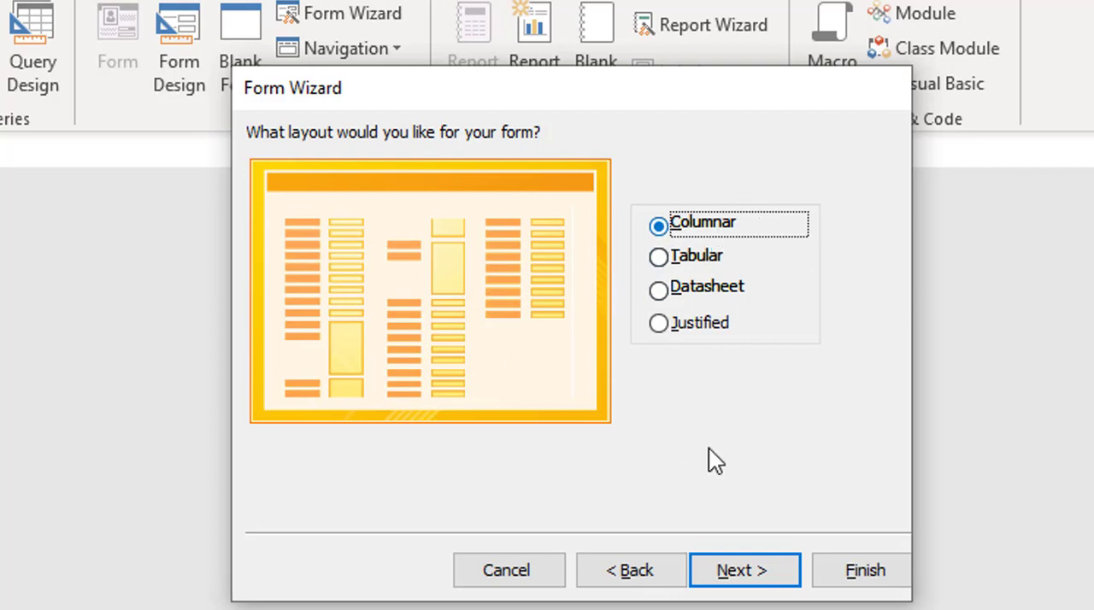
left_click(742, 572)
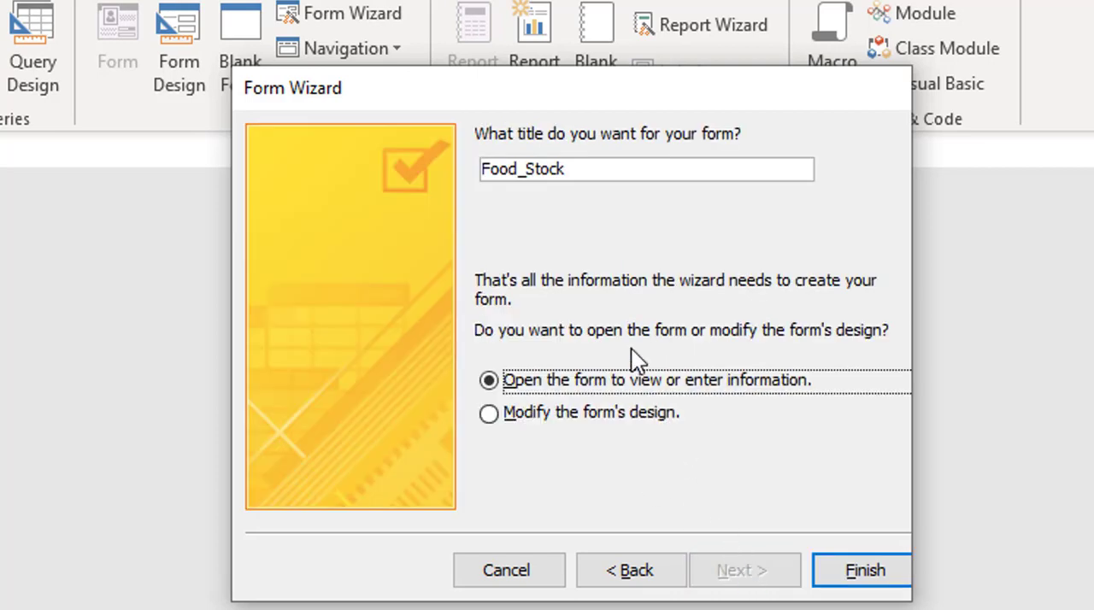
Step: Title the form Food_Stock_Form and finish the wizard, opening the form to view or enter information
left_click(569, 171)
type("_Form")
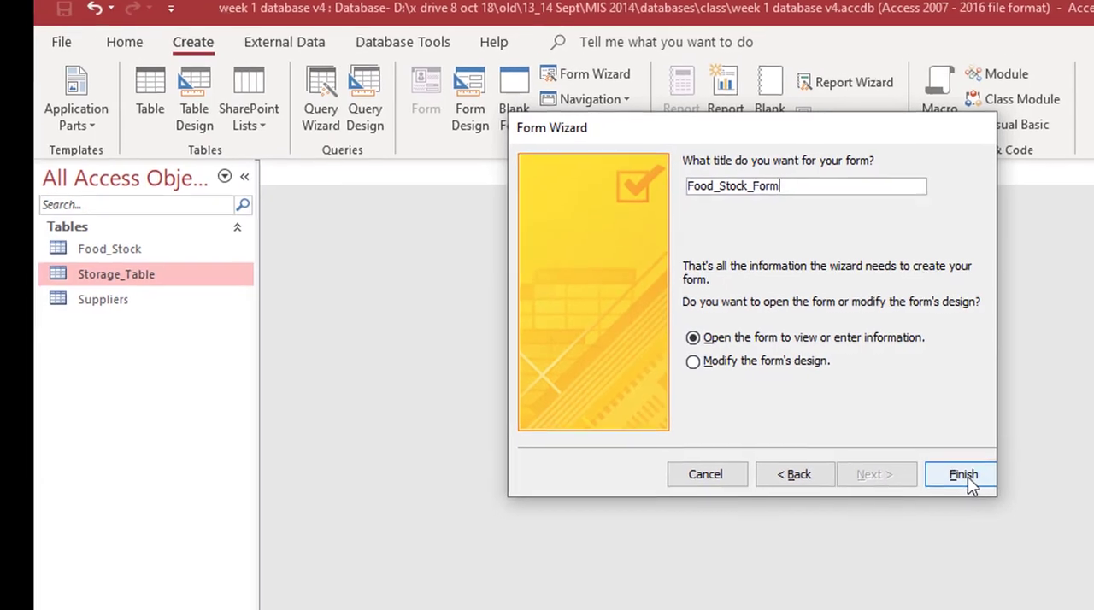
left_click(930, 411)
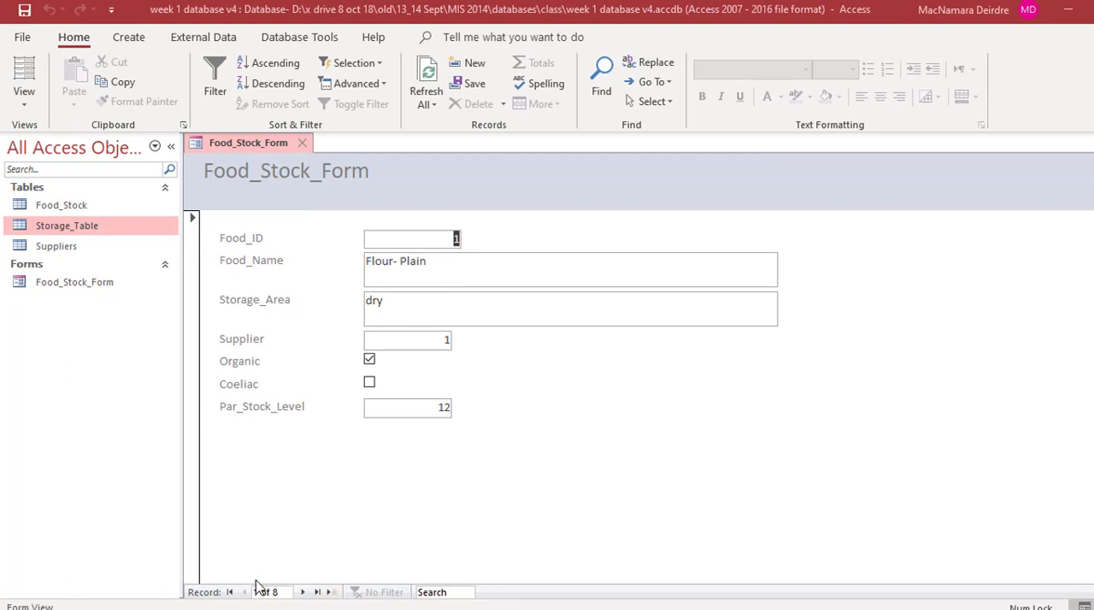
Step: Browse the form's records forward to the Pears record and return to the first record
left_click(301, 592)
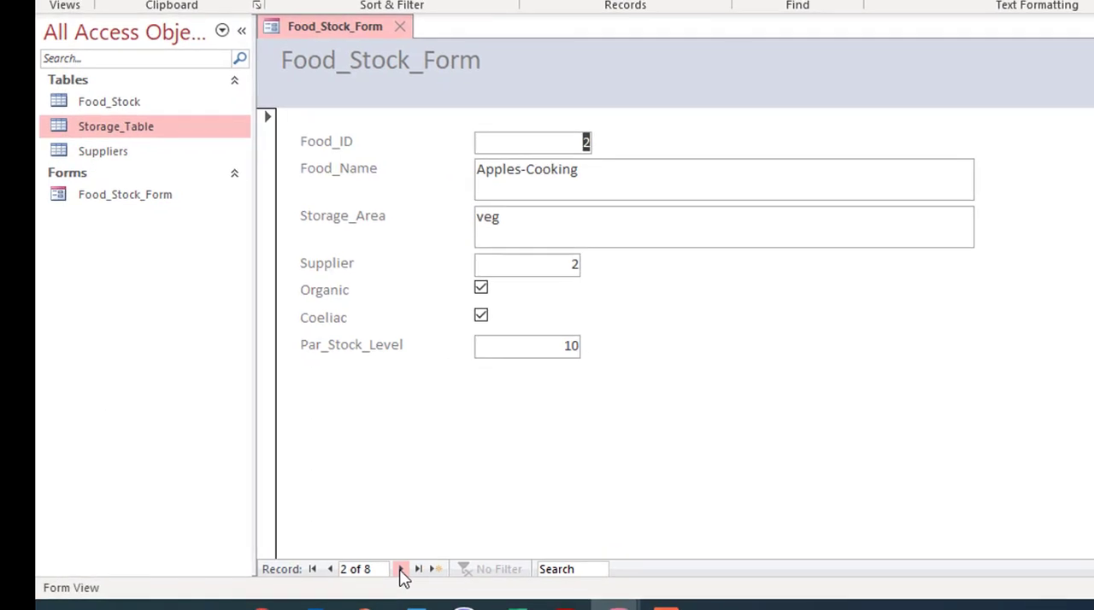
left_click(401, 569)
left_click(401, 569)
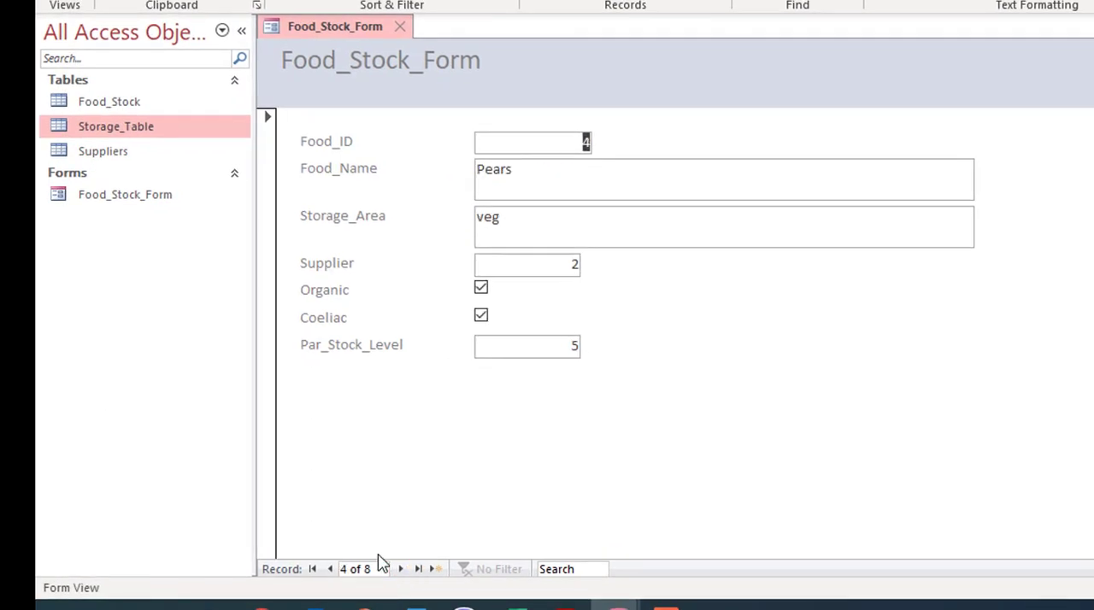
left_click(332, 570)
left_click(332, 570)
left_click(332, 569)
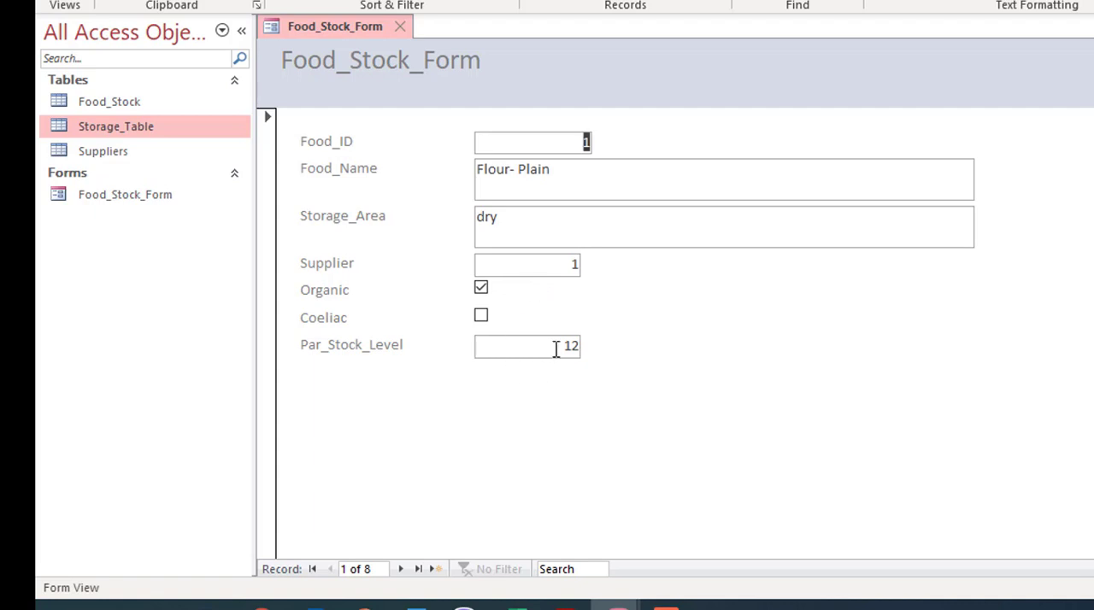
Step: Set the Flour- Plain record's Par_Stock_Level to 10 in the form and close the form
left_click_drag(555, 349, 600, 347)
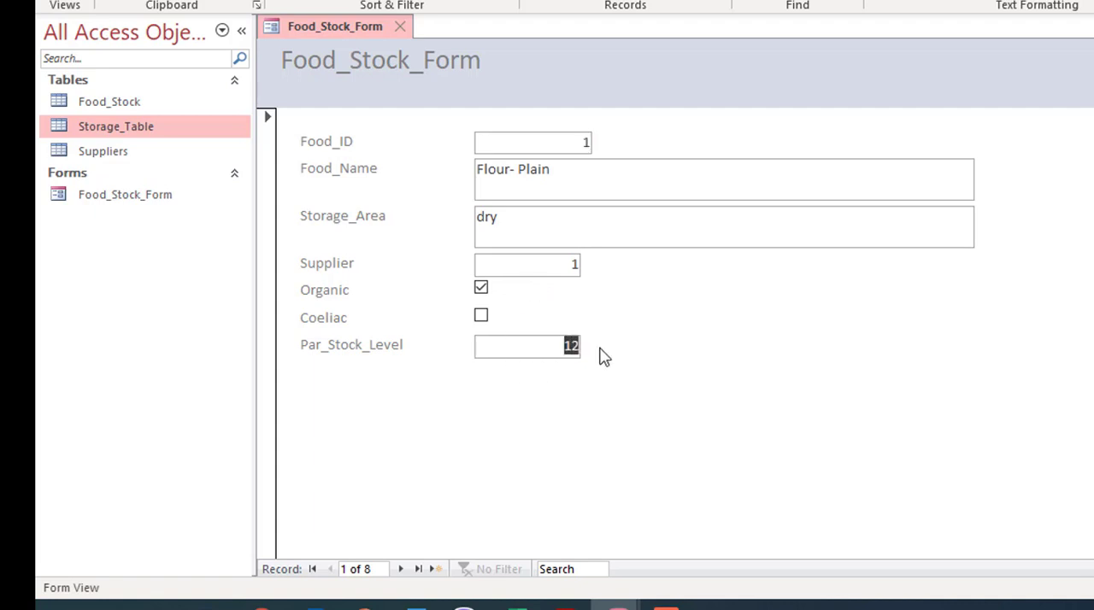
type("1")
left_click(401, 27)
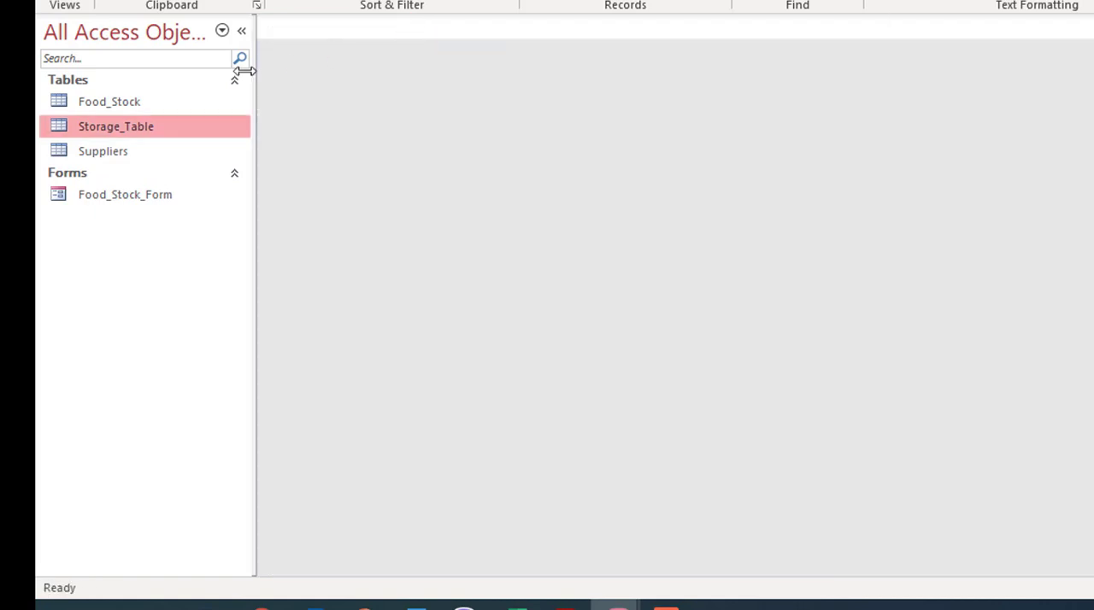
Step: Open the Food_Stock table, set Par_Stock_Level to 15 for Flour- Plain, and close the table
double_click(111, 104)
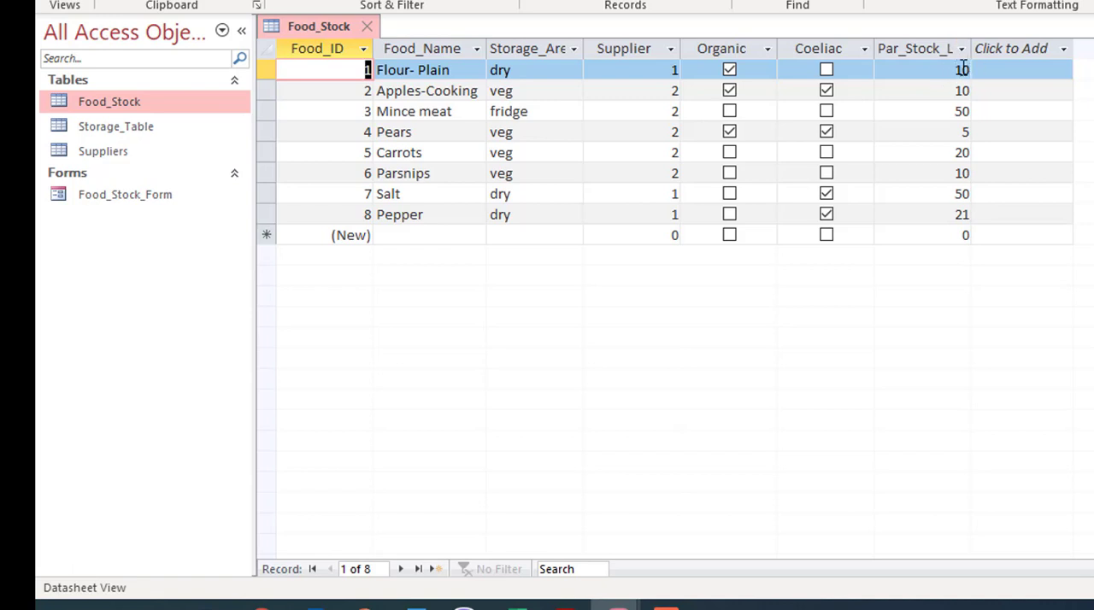
double_click(959, 69)
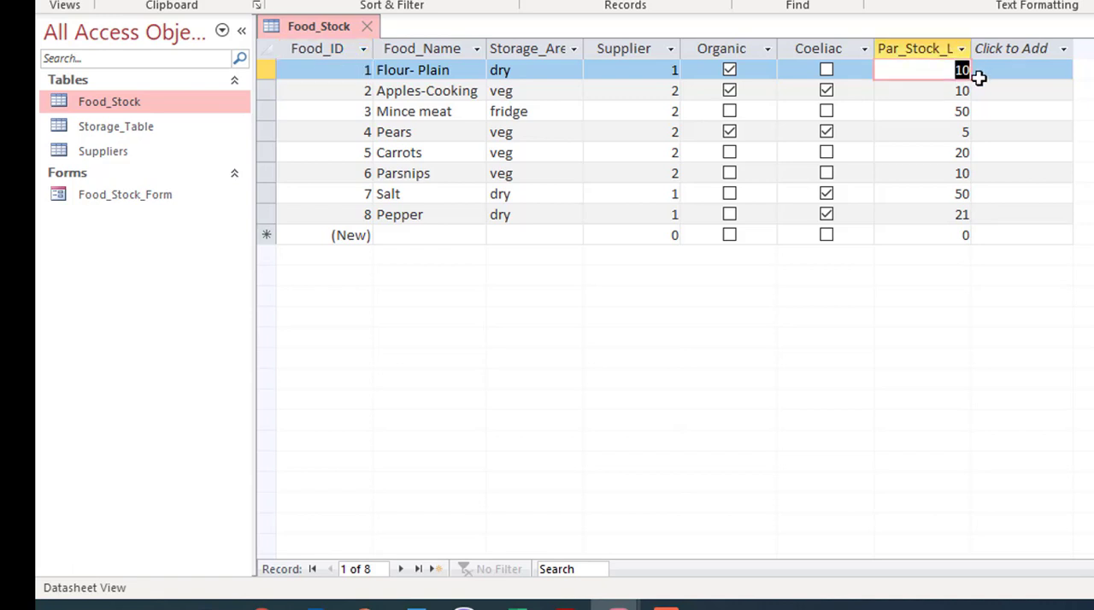
type("1")
left_click(363, 26)
Step: Reopen Food_Stock_Form and switch it to Design View
double_click(136, 196)
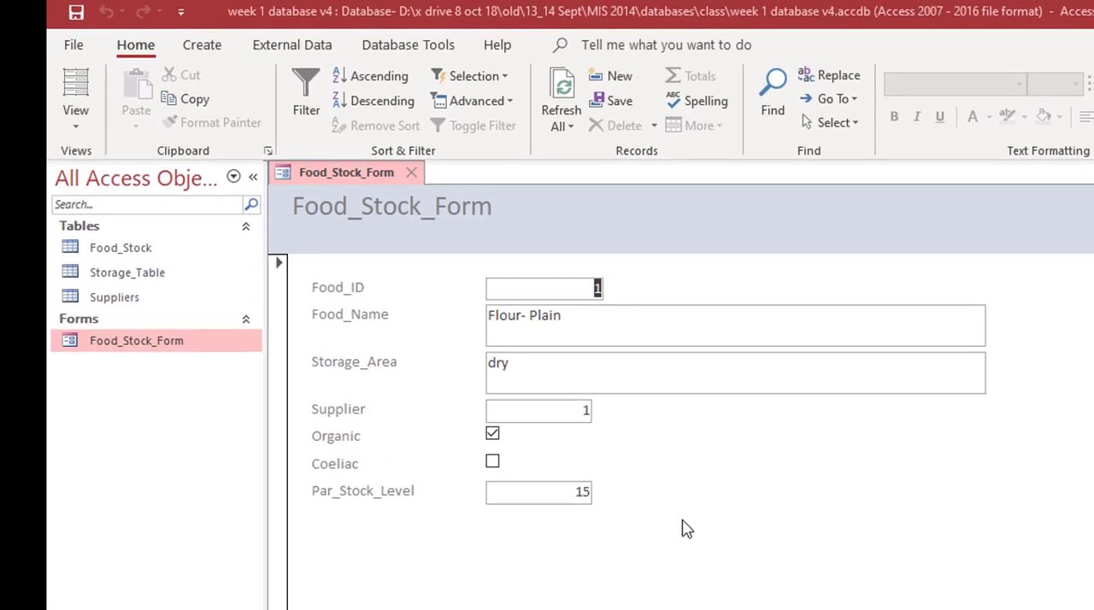
left_click(76, 134)
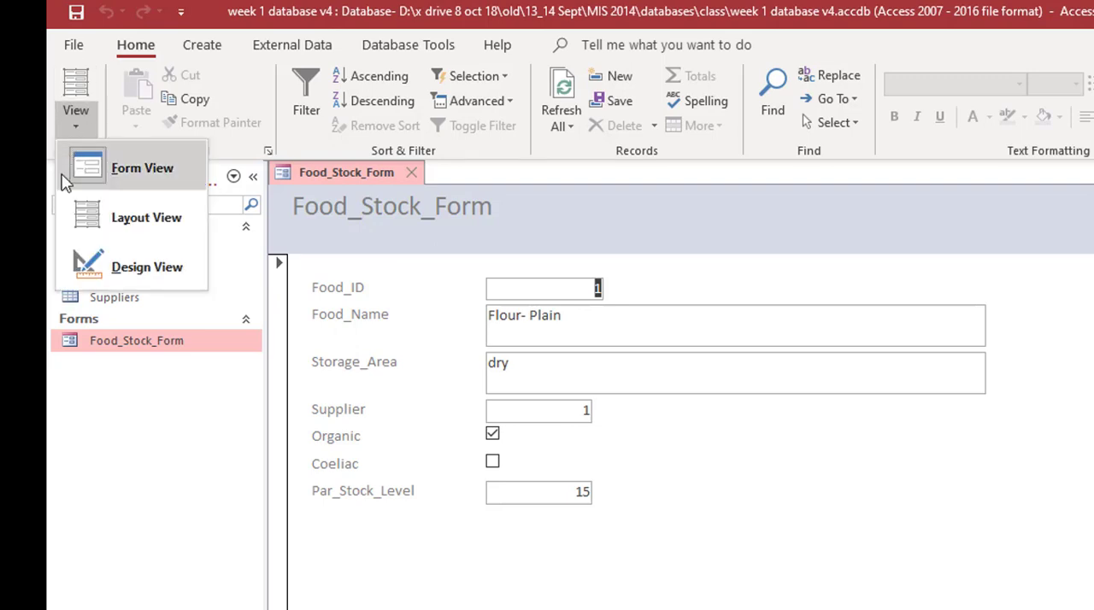
left_click(122, 268)
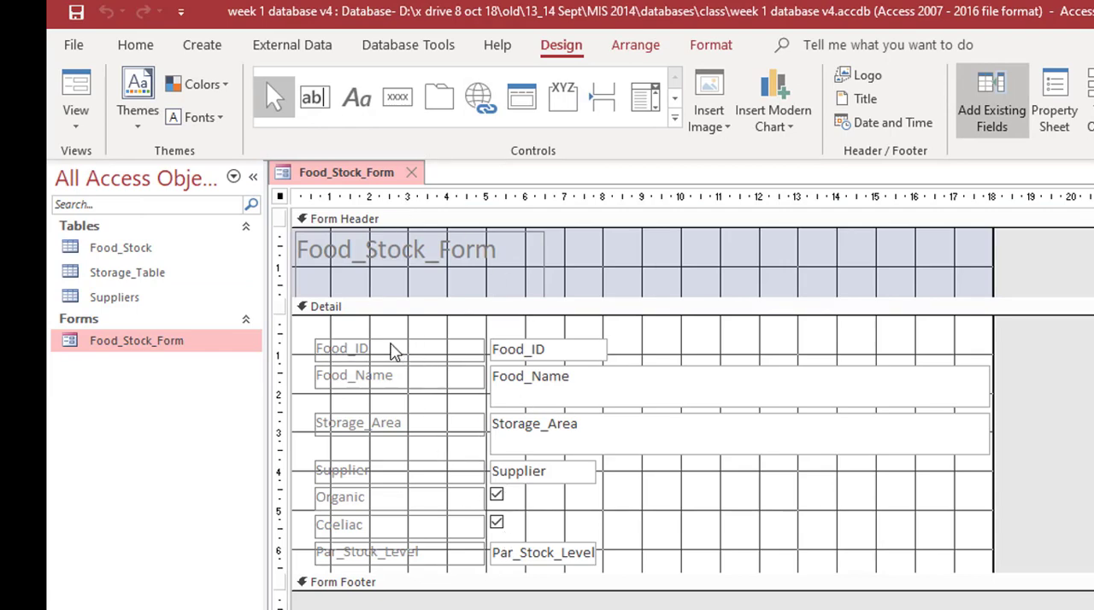
Step: Replace the underscores with spaces in the first three field labels so they read Food ID, Food Name and Storage Area
left_click(395, 349)
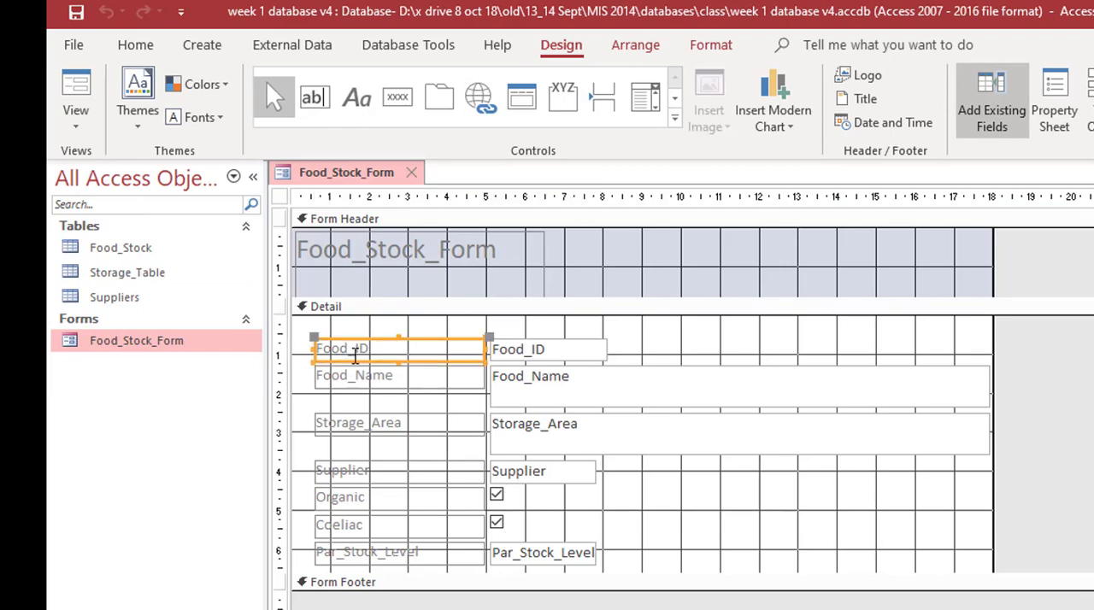
left_click(399, 396)
key("BackSpace")
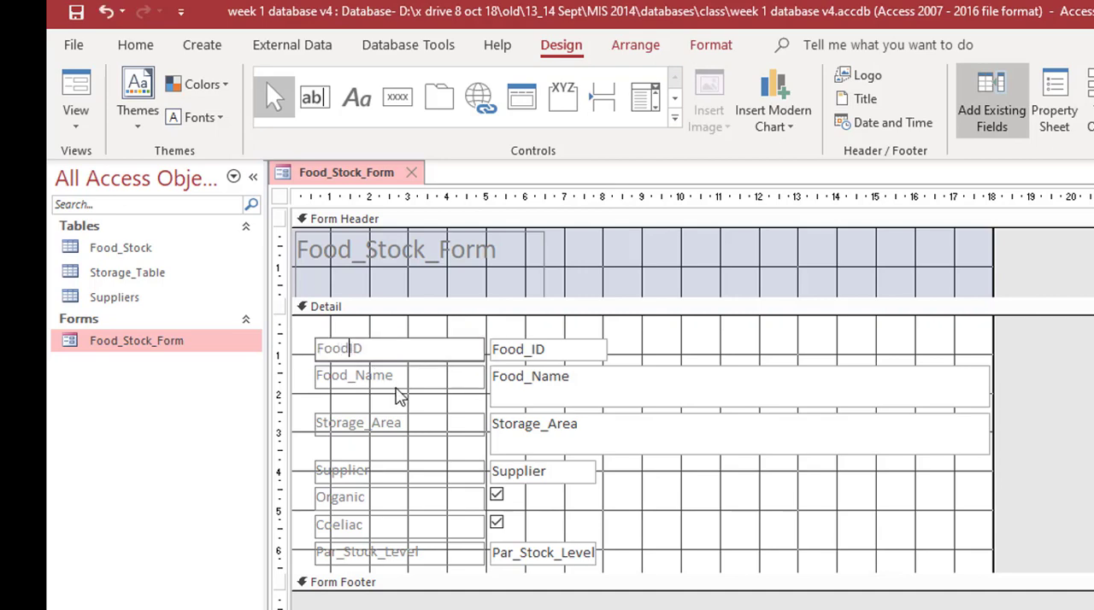
left_click(356, 384)
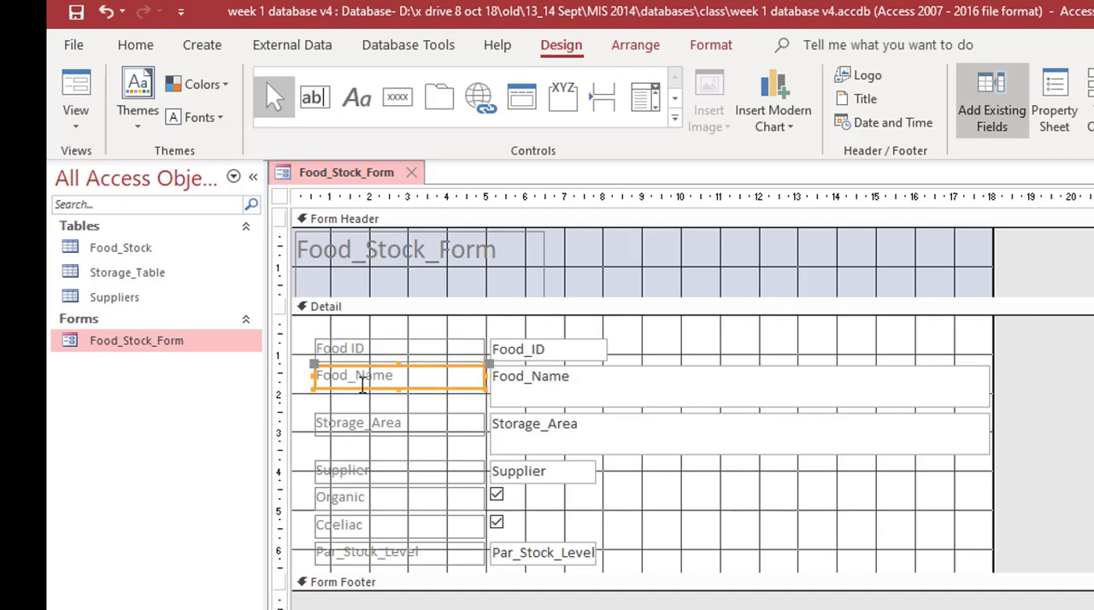
left_click(354, 381)
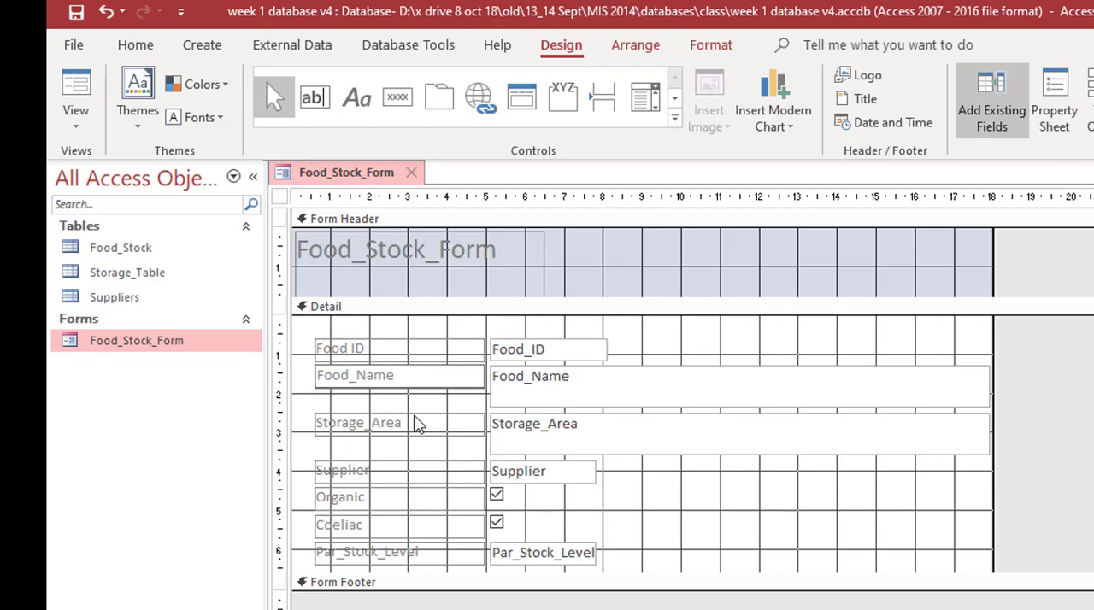
key("BackSpace")
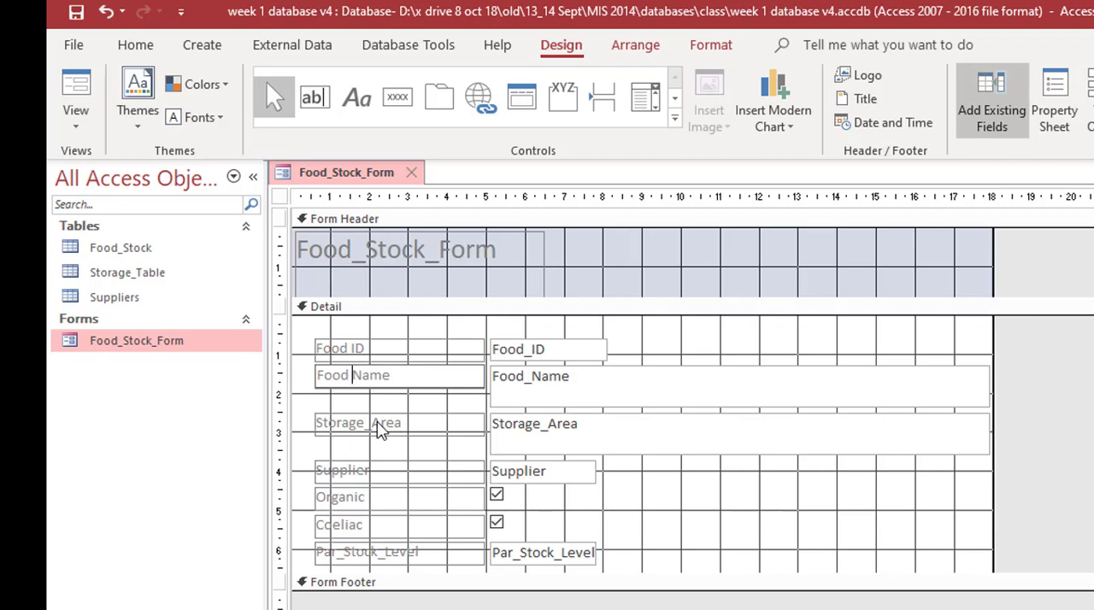
left_click(381, 430)
left_click(394, 425)
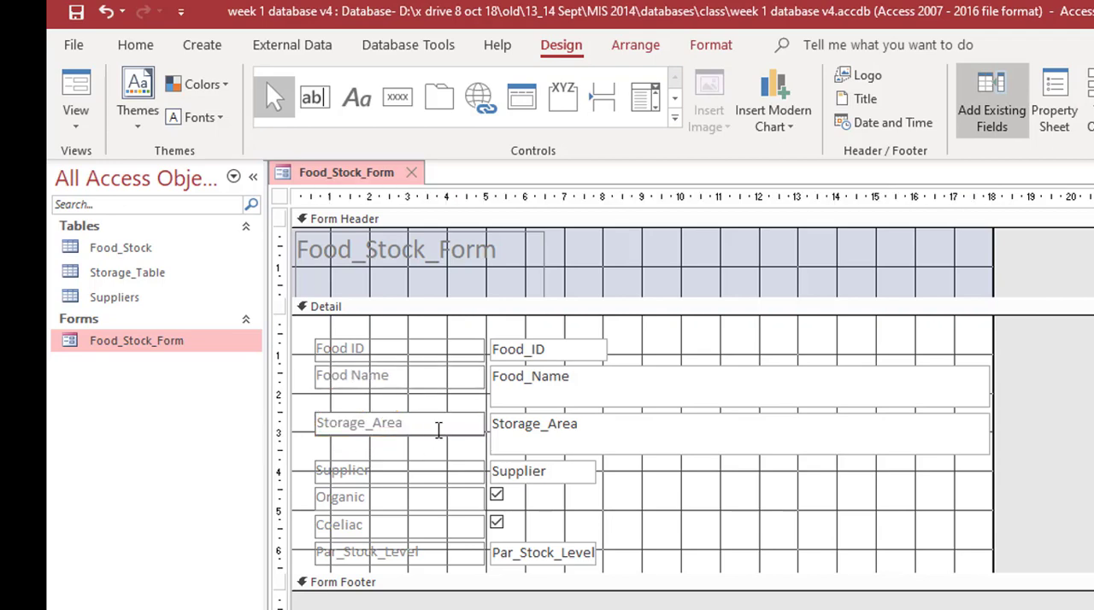
key("BackSpace")
Step: Change the font colour of the Food ID, Food Name and Storage Area labels to dark green
left_click(345, 359)
left_click(347, 380, "shift")
left_click(351, 422, "shift")
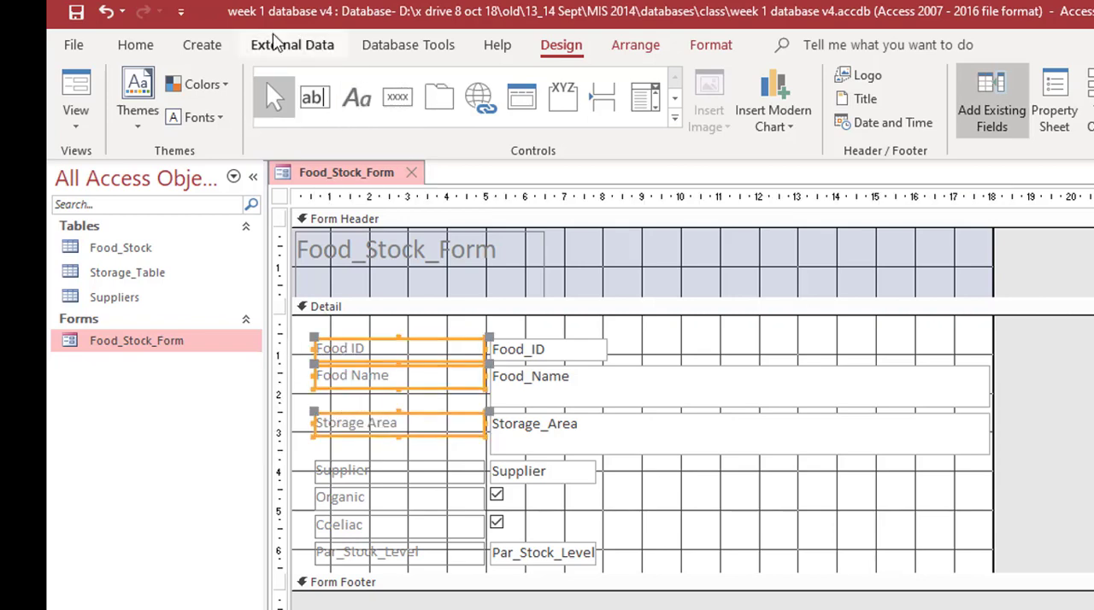
left_click(135, 47)
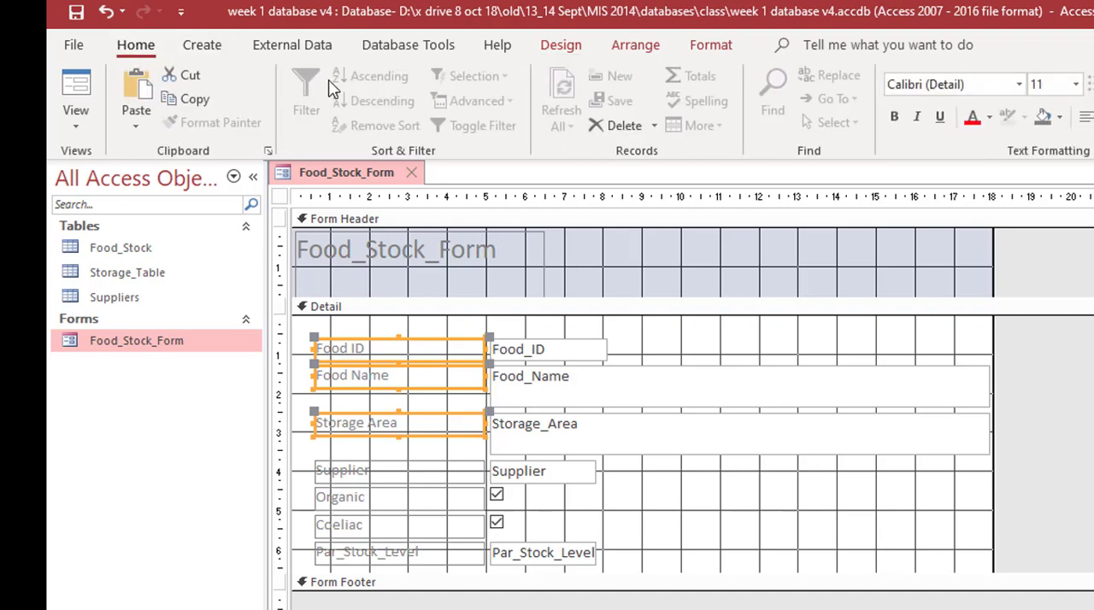
left_click(990, 118)
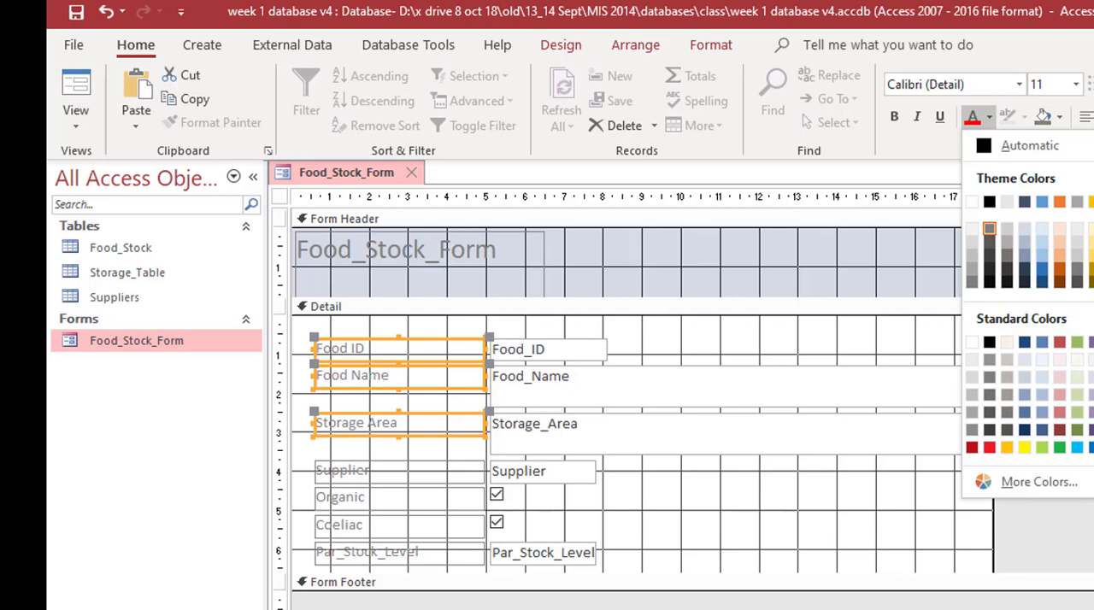
left_click(1093, 268)
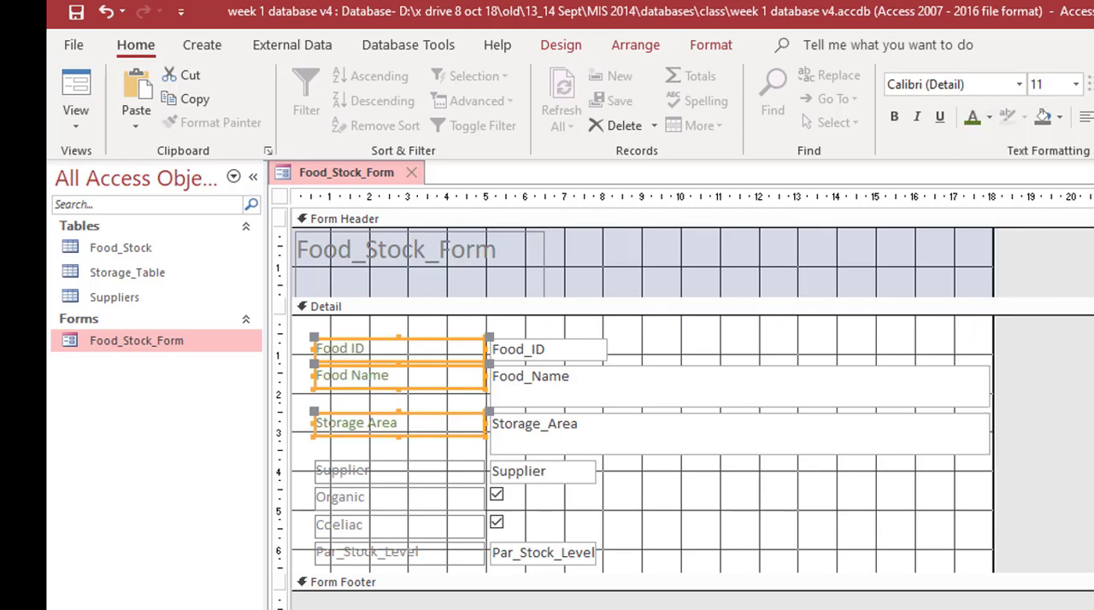
Step: Change the font colour of the Food ID, Food Name and Storage Area labels to dark orange
left_click(990, 118)
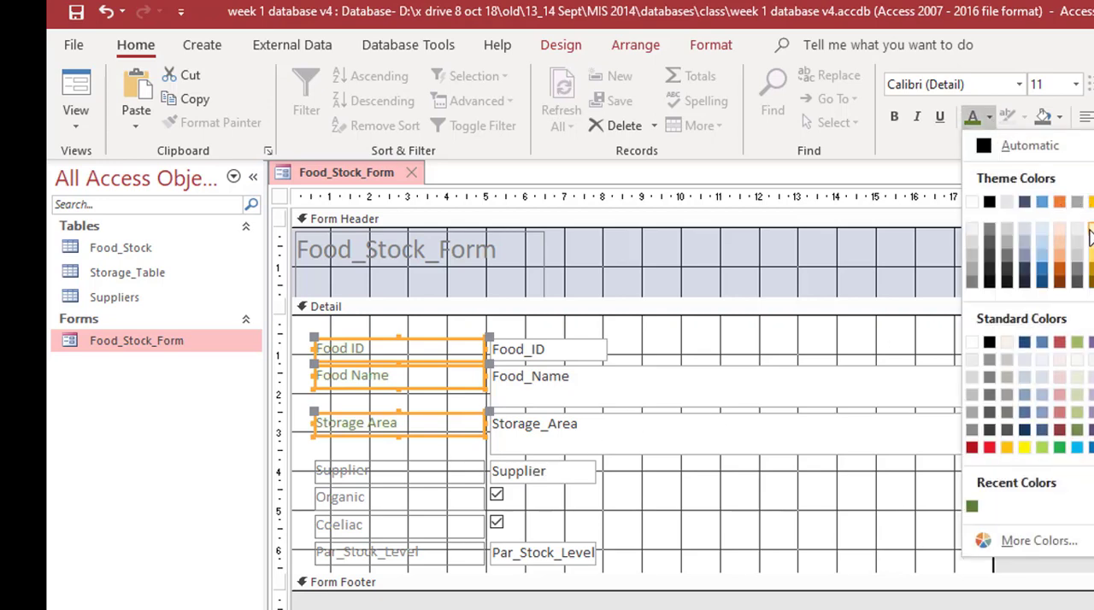
left_click(1059, 281)
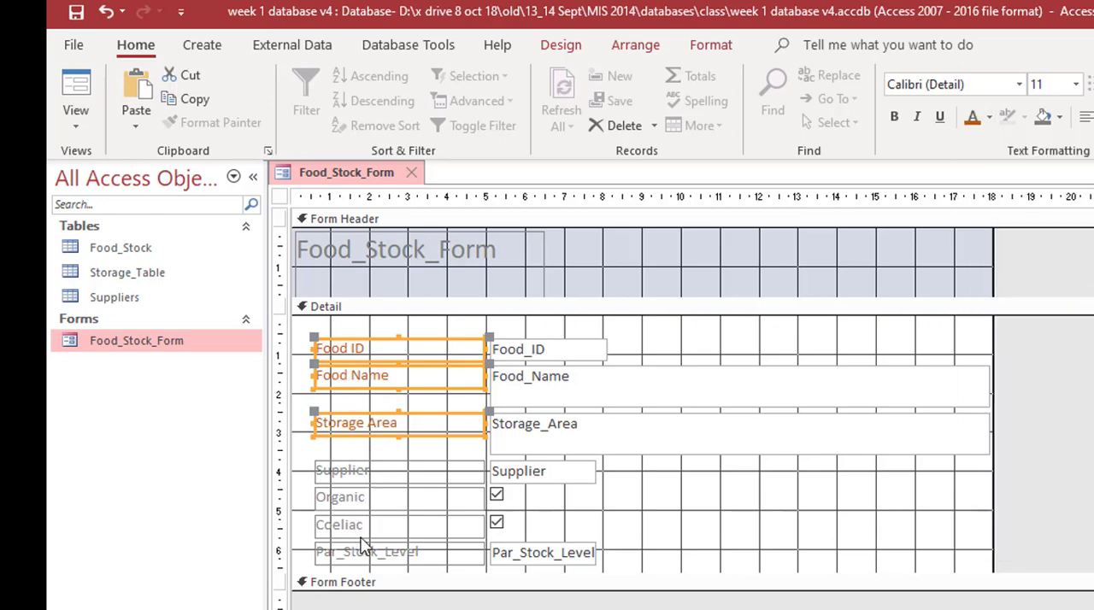
Step: Replace the underscores with spaces in the Par_Stock_Level label so it reads Par Stock Level
left_click(363, 551)
left_click(345, 552)
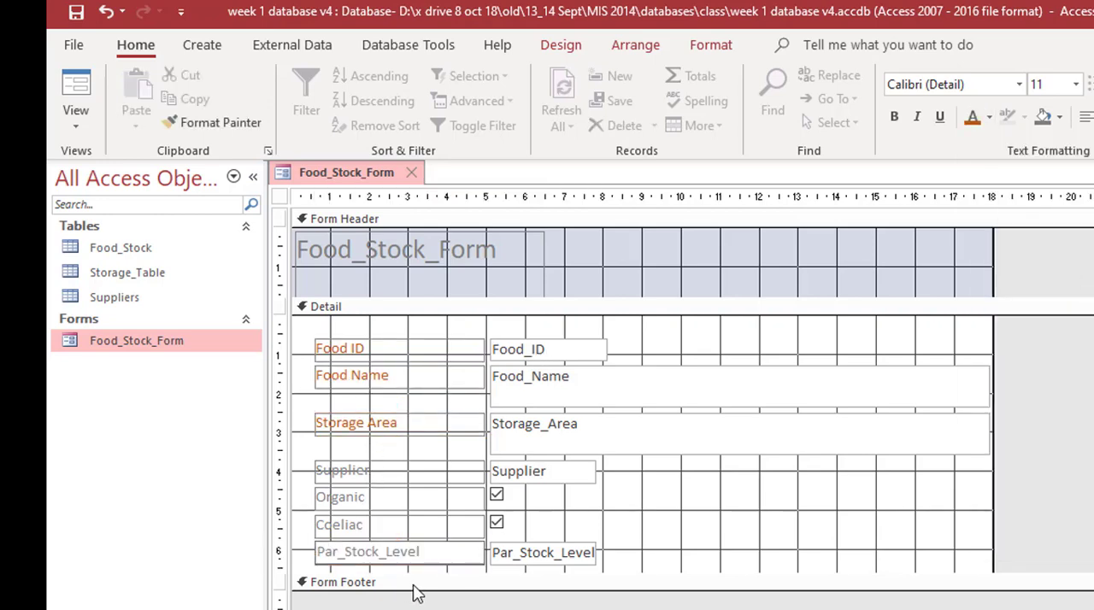
key("BackSpace")
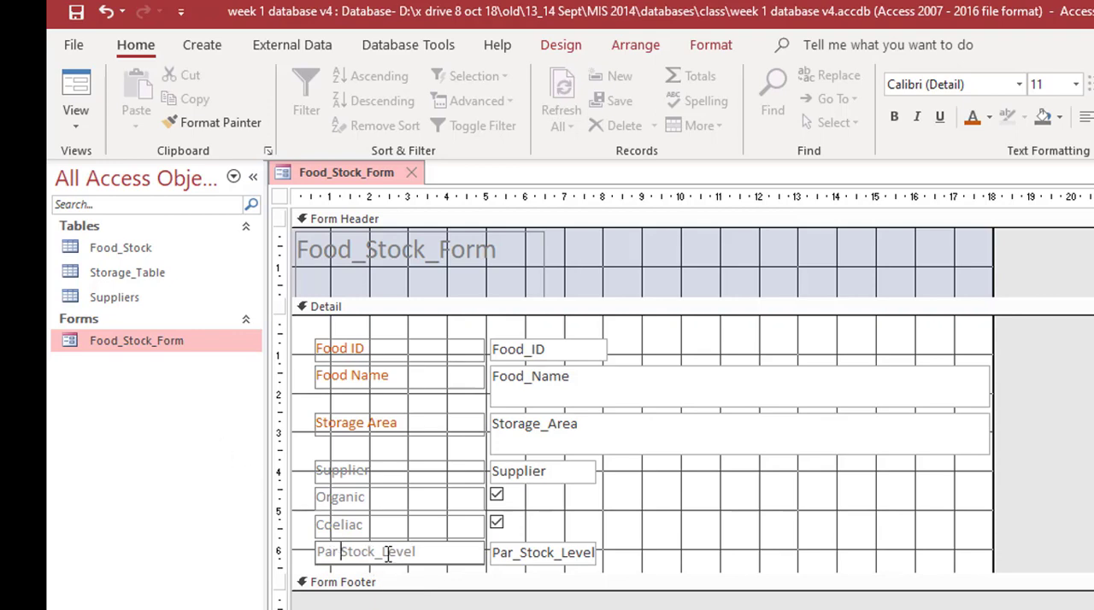
key("Delete")
Step: Apply the same dark orange font colour to the Supplier, Organic, Coeliac and Par Stock Level labels
left_click(354, 481)
left_click(358, 499, "shift")
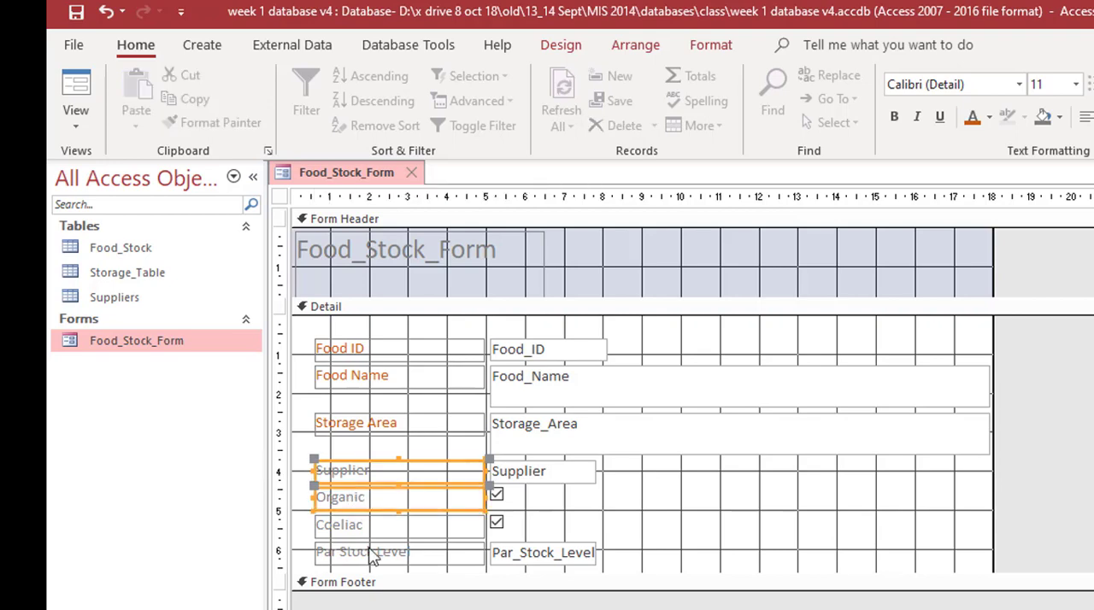
left_click(377, 525, "shift")
left_click(371, 556, "shift")
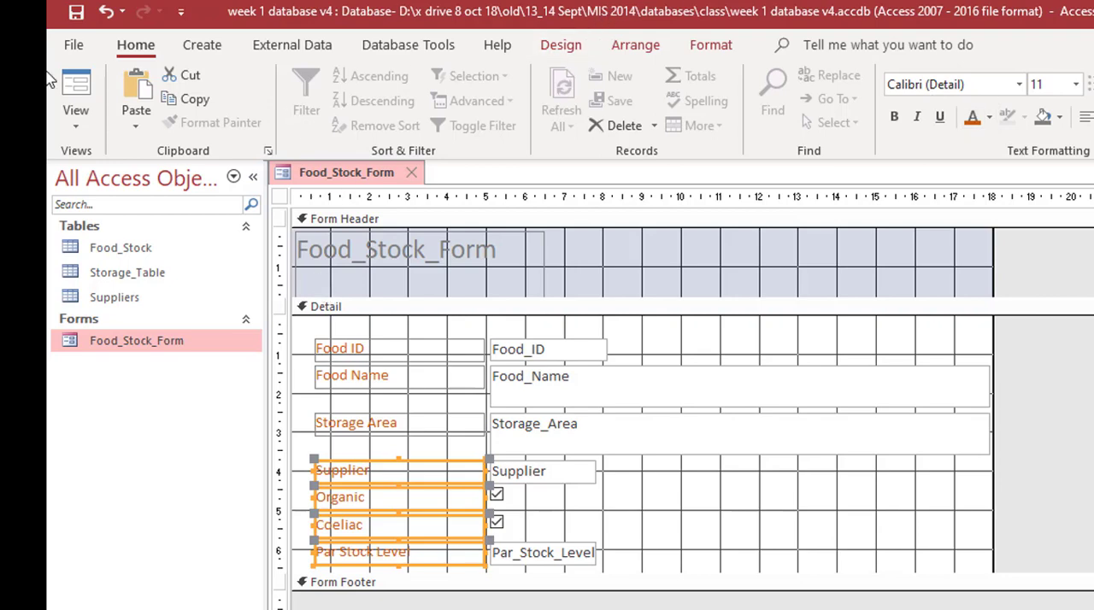
Step: Check the recoloured labels in Form View and return the form to Design View
left_click(79, 83)
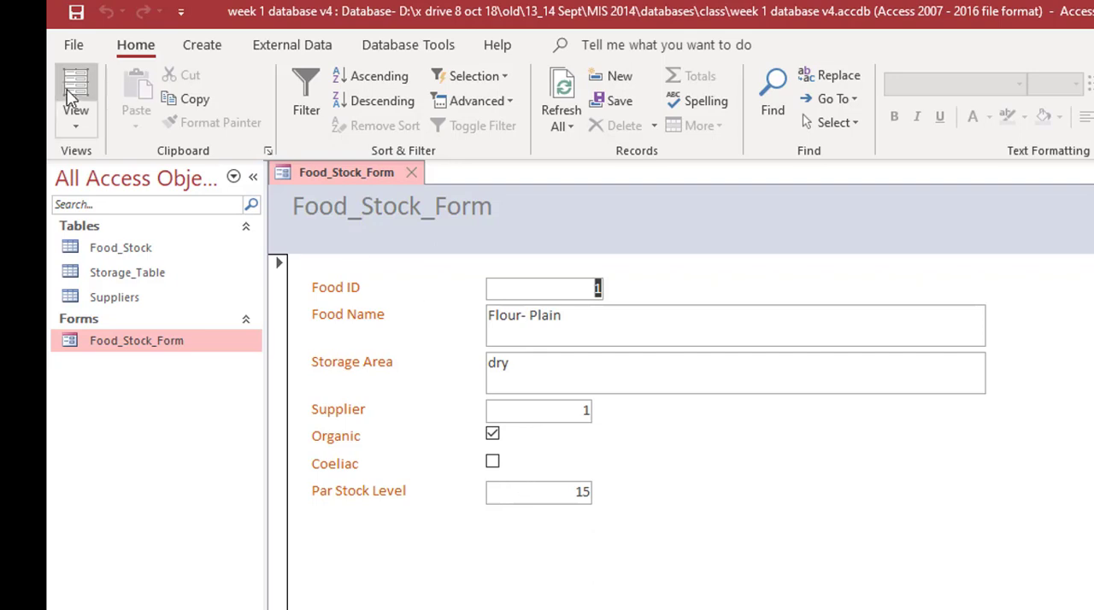
left_click(77, 124)
left_click(129, 266)
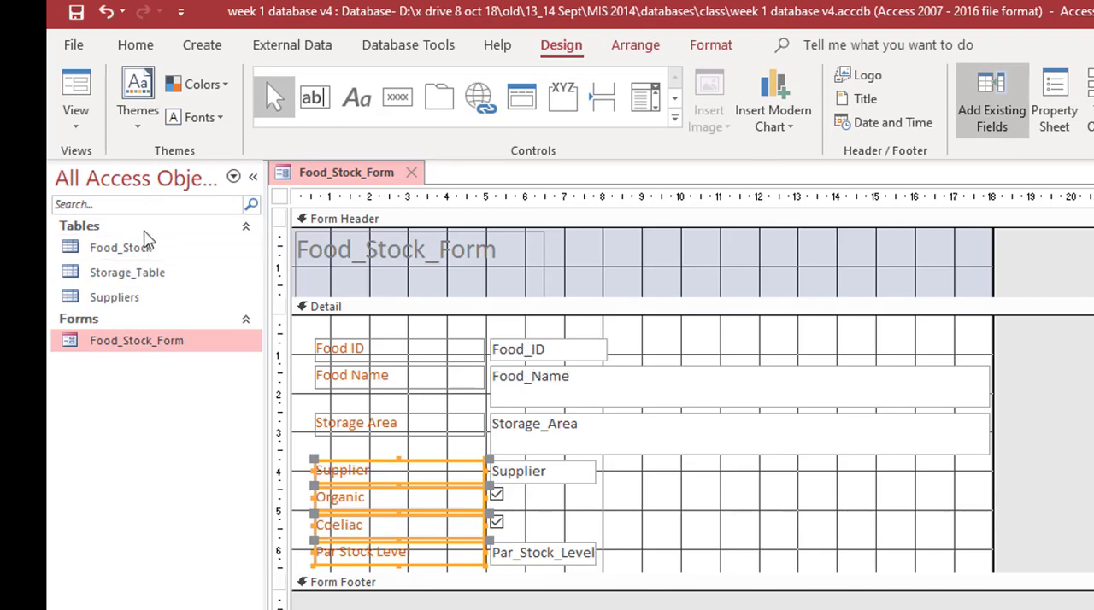
Step: Nudge the Organic check box together with its label slightly upward in the Detail section
left_click(604, 356)
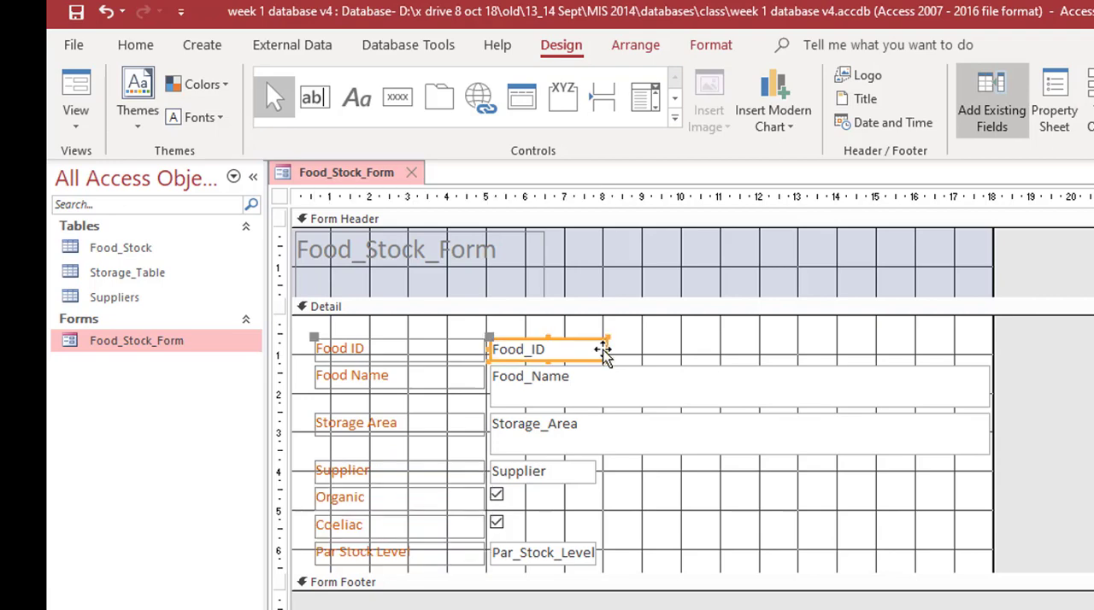
left_click(497, 497)
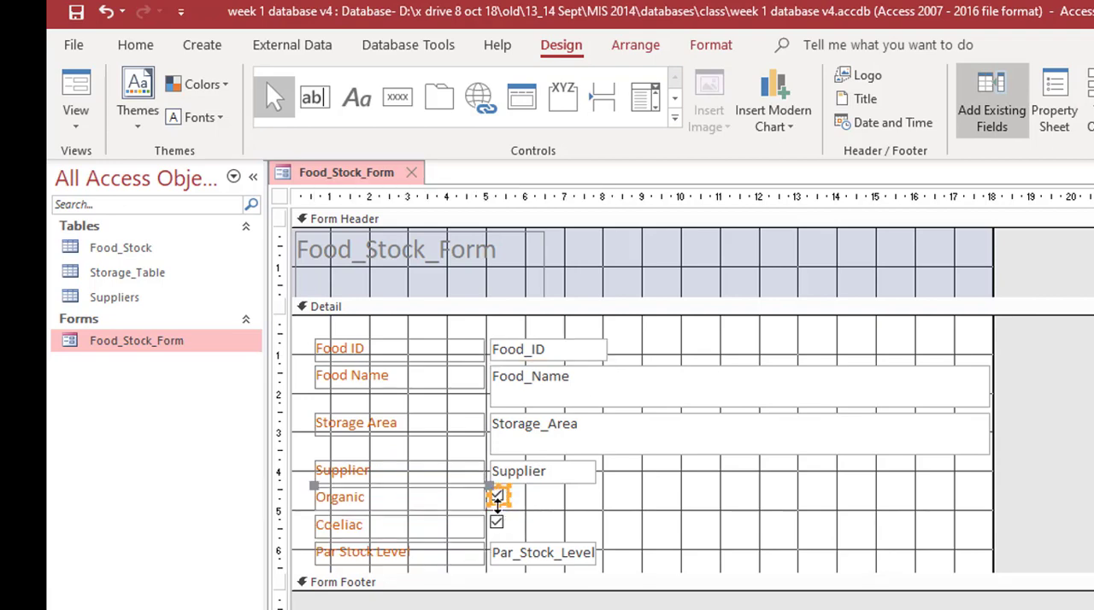
mouse_move(502, 505)
left_mouse_down()
mouse_move(398, 503)
mouse_move(602, 504)
mouse_move(500, 509)
left_mouse_up()
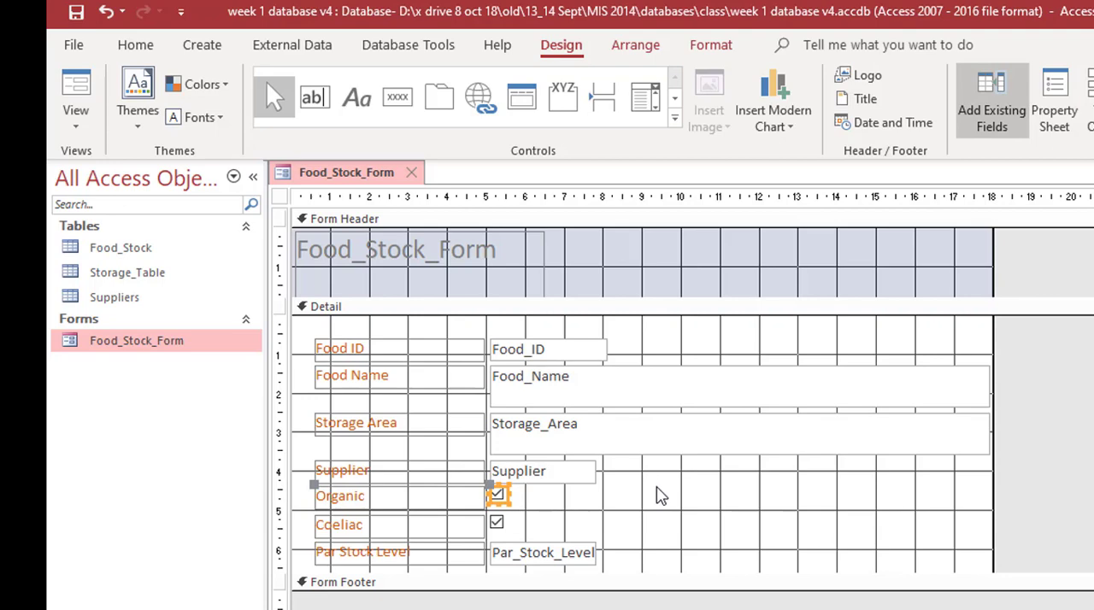
Step: Change the title in the form header to Food Stock Items
left_click(370, 259)
left_click(370, 258)
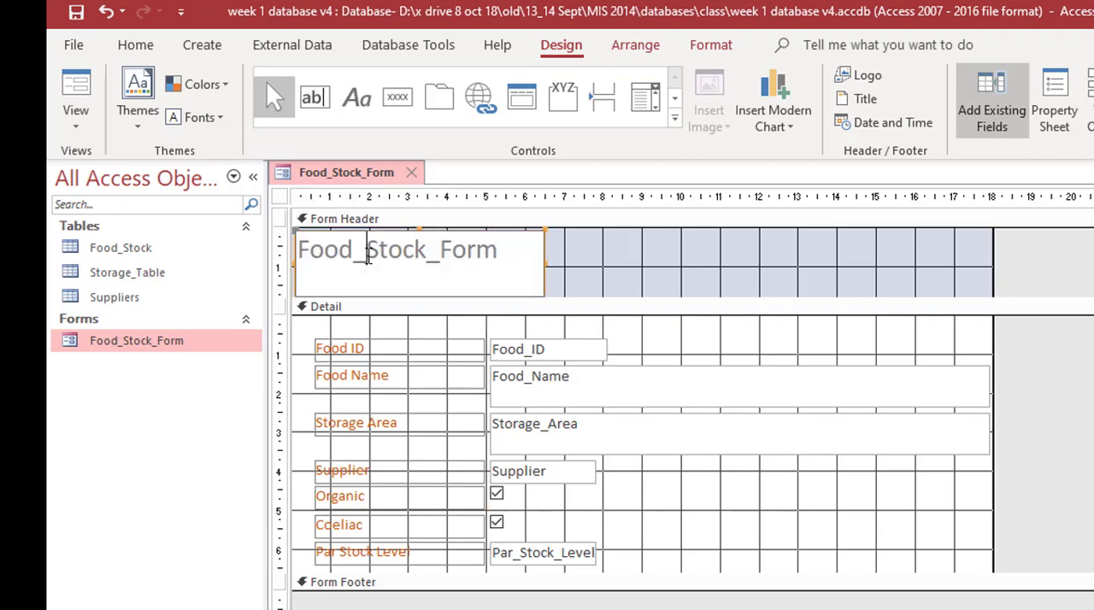
key("BackSpace")
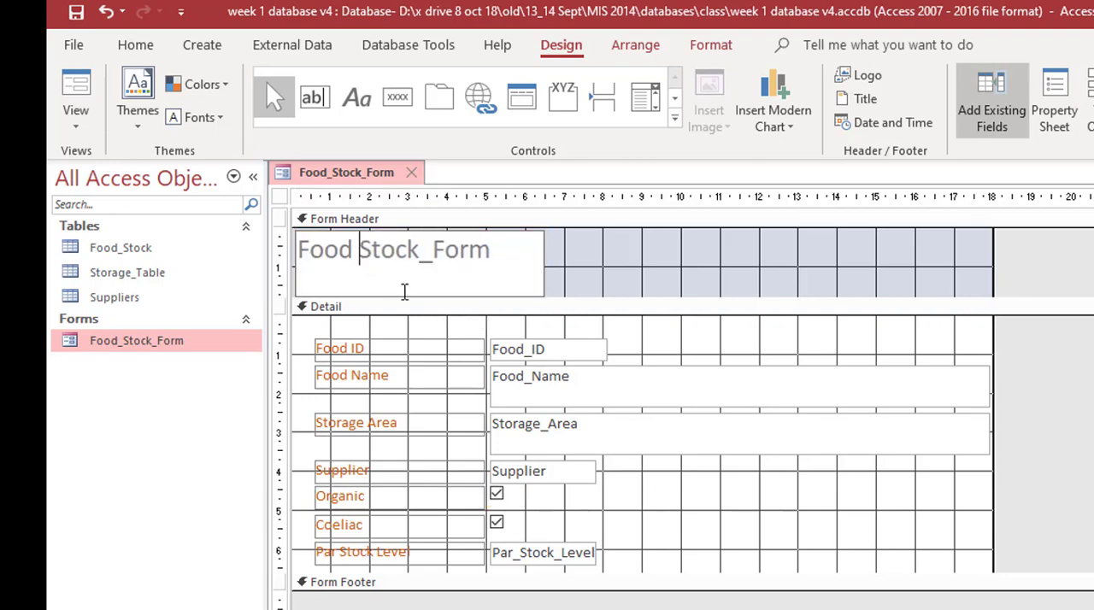
key("BackSpace")
key("Delete")
key("Delete")
key("Delete")
key("Delete")
type("Items")
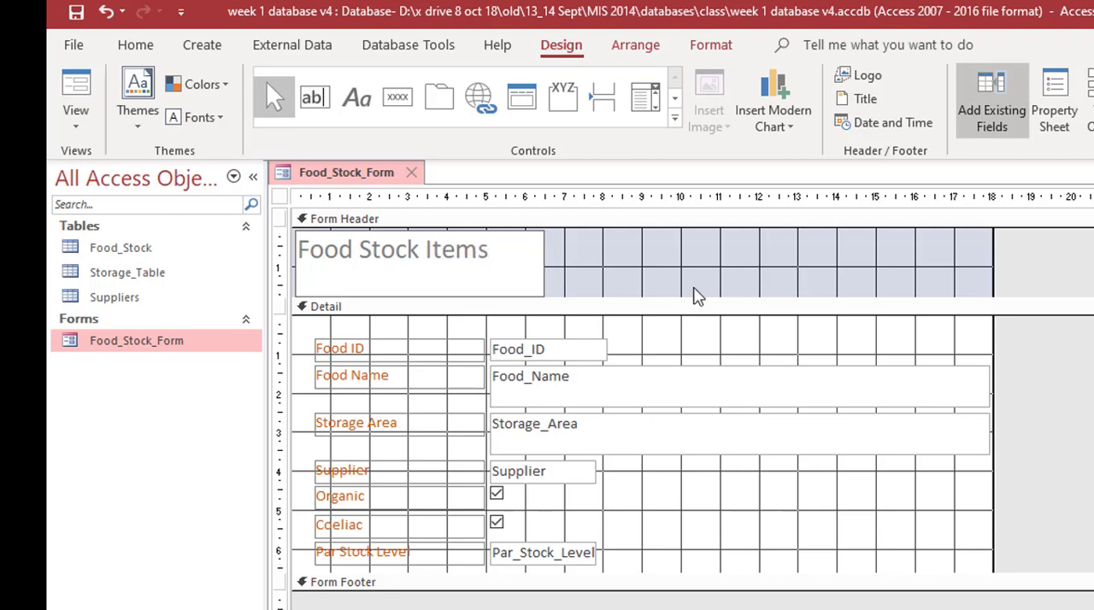